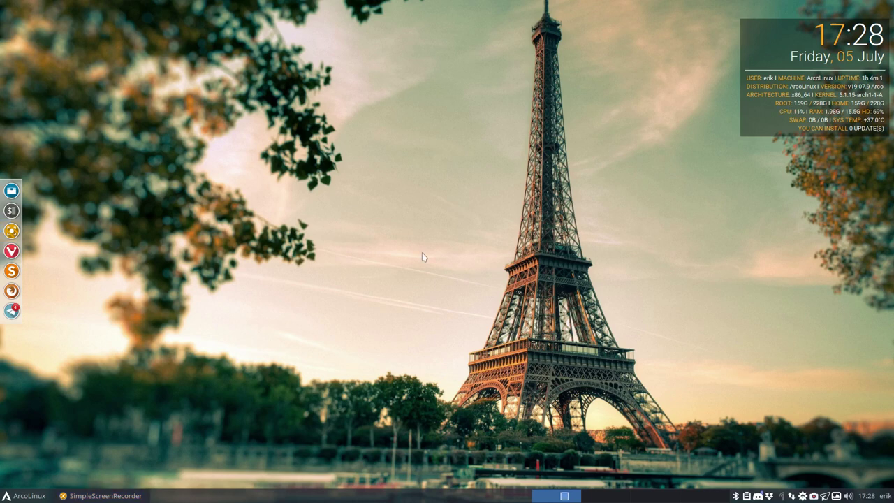
Check system info in a terminal, then rotate the conky five times with Ctrl+Alt+Page Down
key(super+Return)
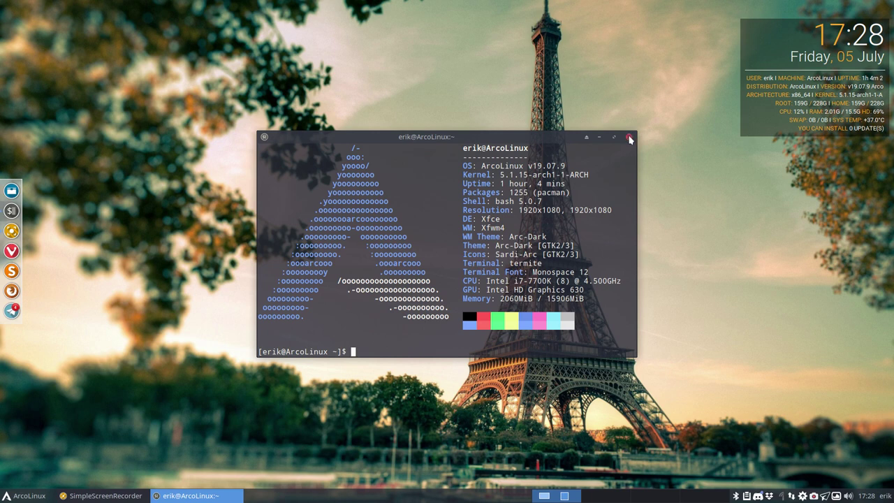
click(630, 138)
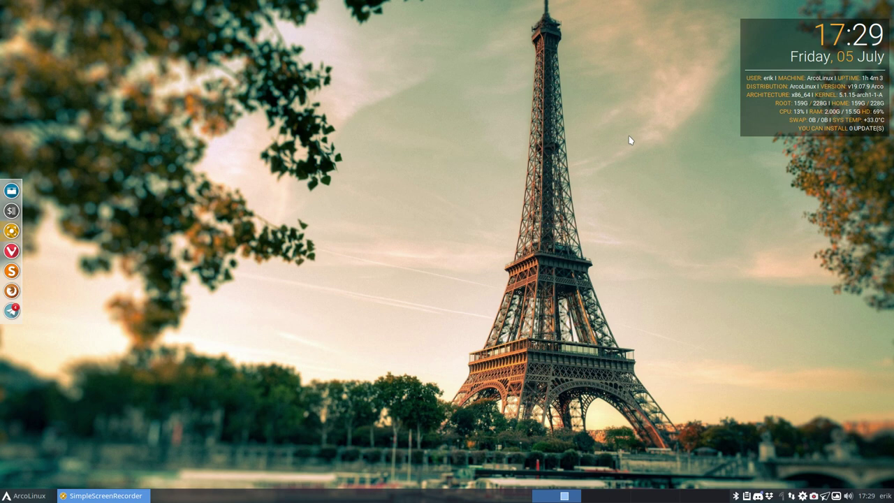
key(ctrl+alt+Page_Down)
key(ctrl+alt+Page_Down)
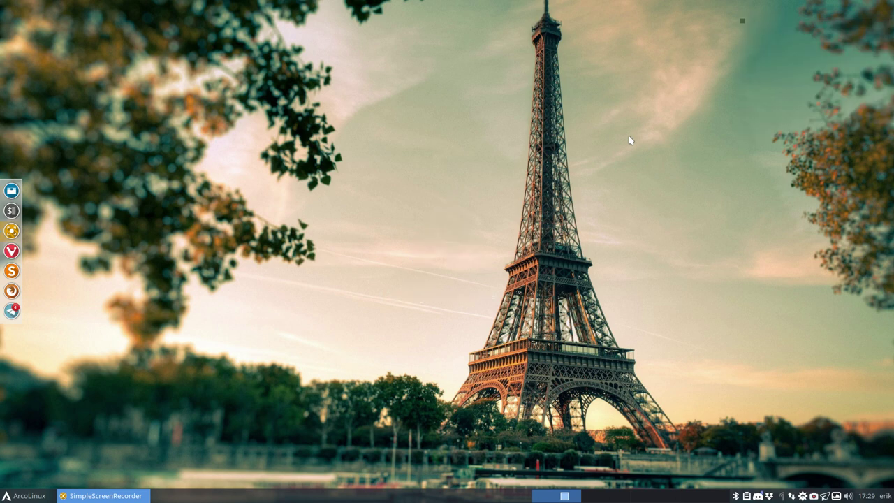
key(ctrl+alt+Page_Down)
key(ctrl+alt+Page_Down)
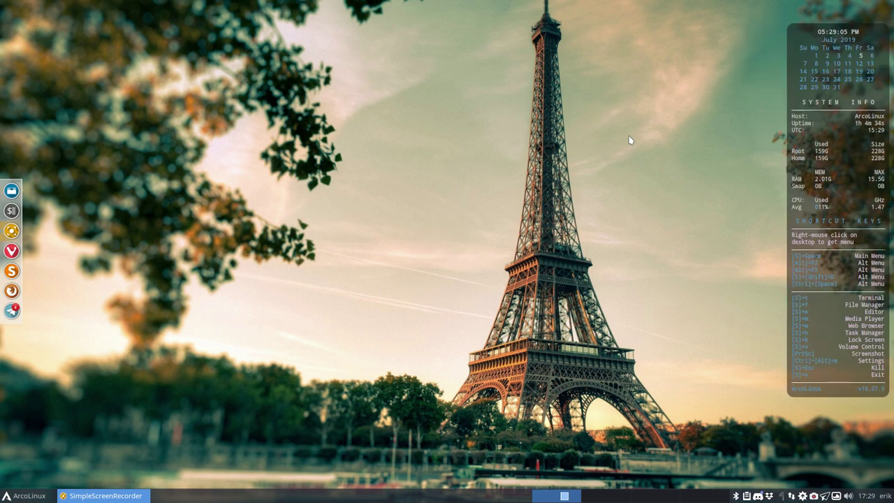
key(ctrl+alt+Page_Down)
key(ctrl+alt+Page_Down)
key(ctrl+alt+Page_Down)
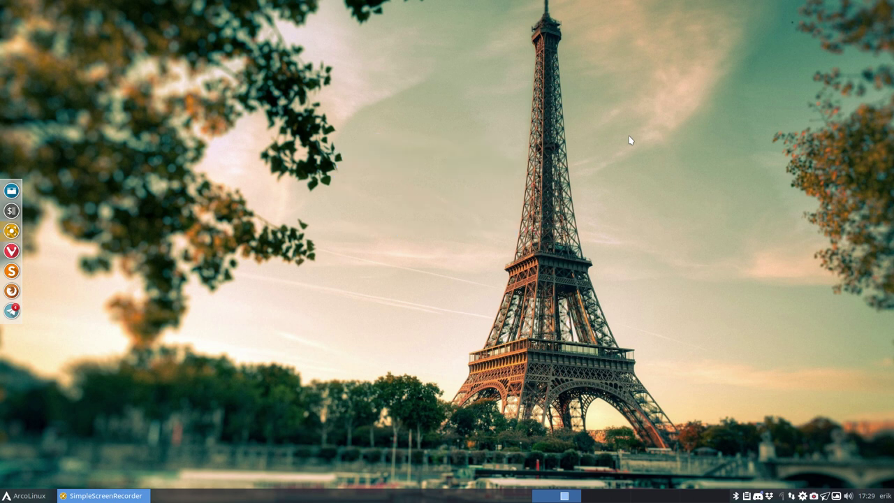
key(ctrl+alt+Page_Down)
key(ctrl+alt+Page_Down)
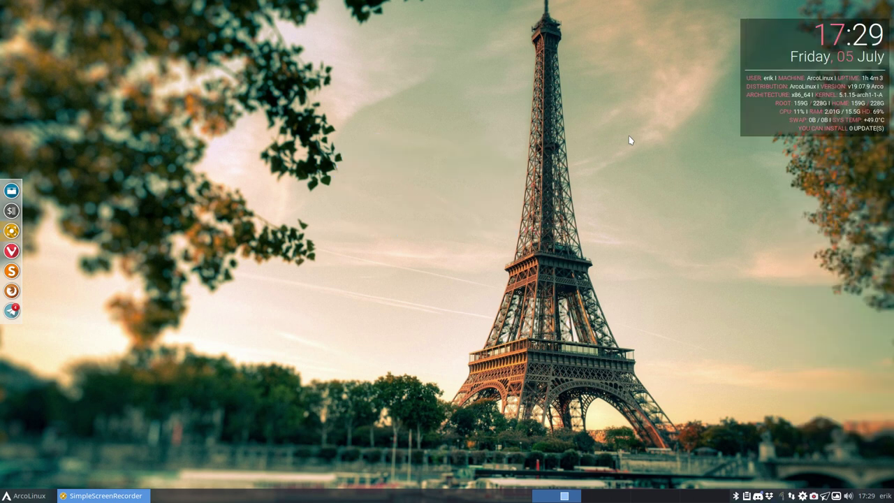
key(ctrl+alt+Page_Down)
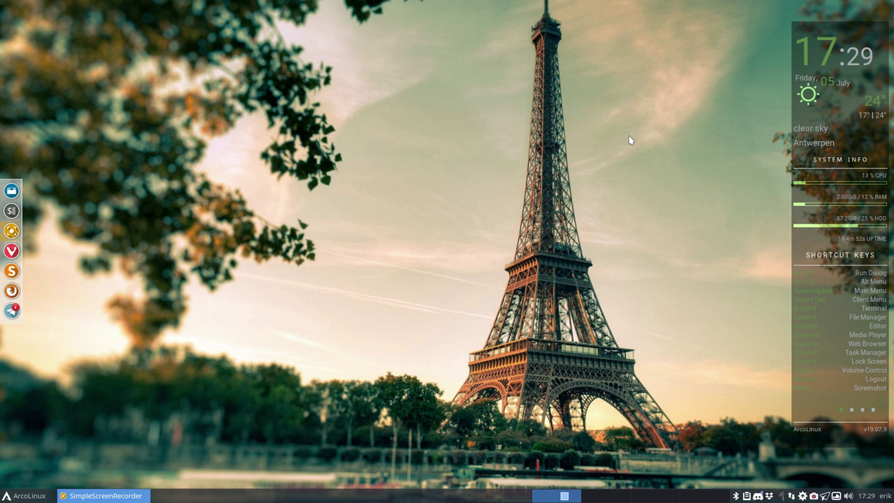
Bring up the desktop right-click menu, then dismiss it
right_click(425, 203)
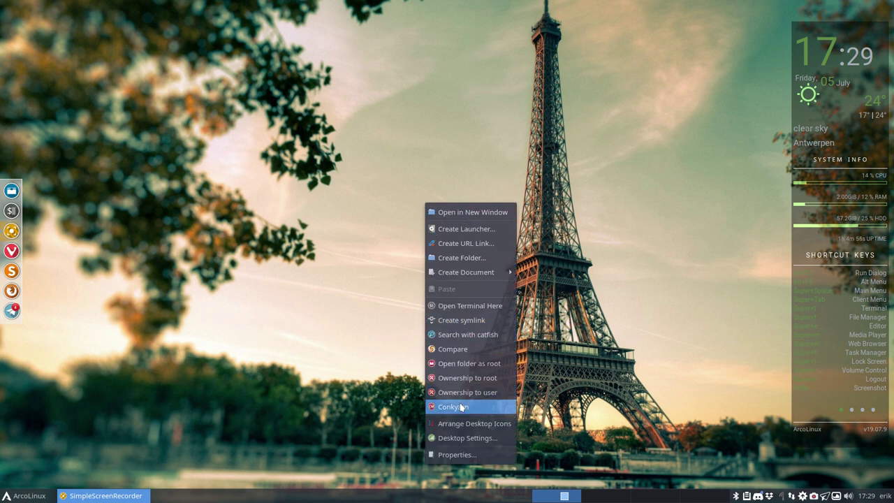
click(581, 347)
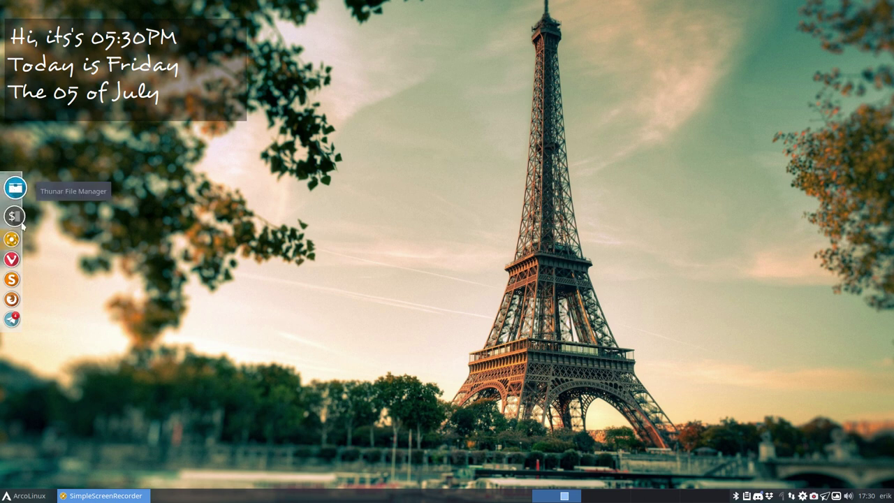
click(25, 496)
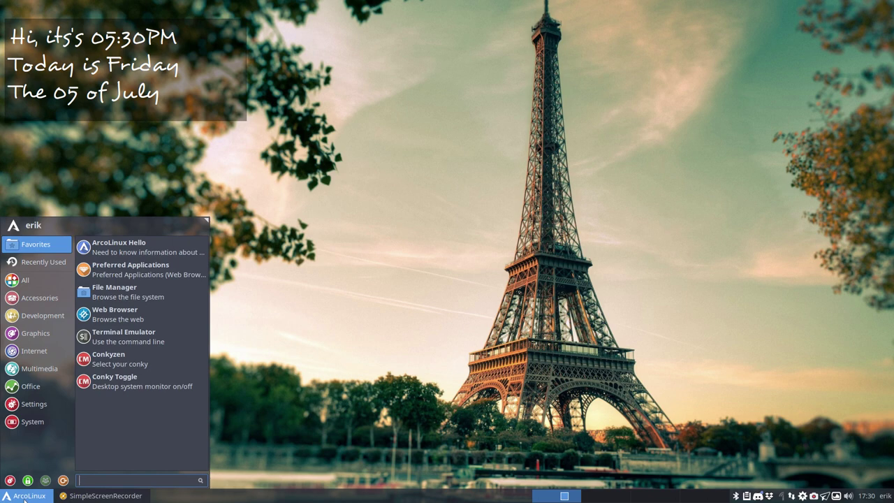
text(key)
key(Return)
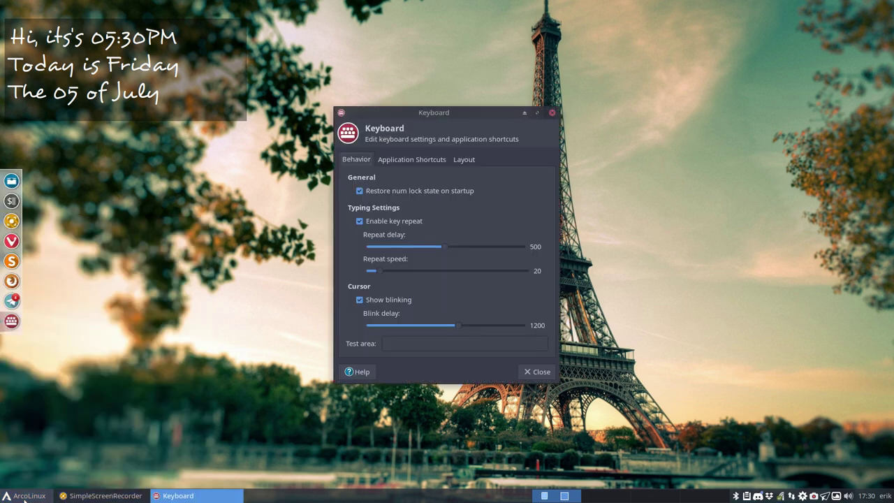
click(428, 164)
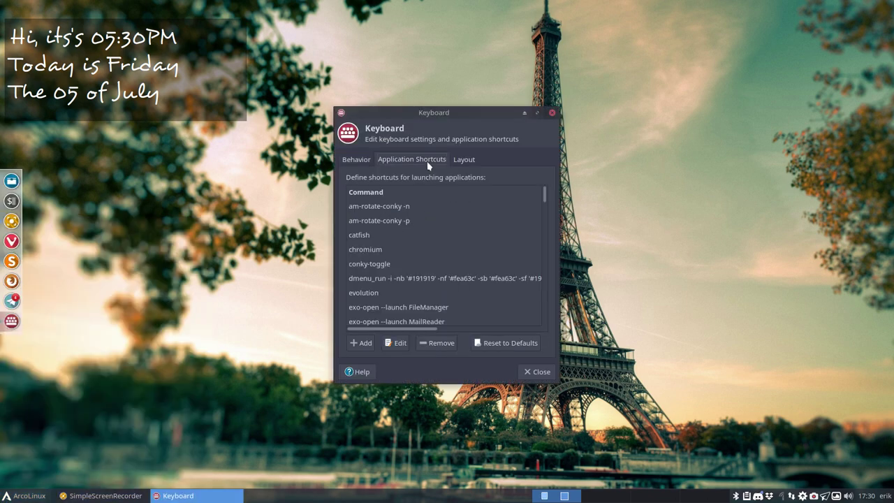
click(412, 206)
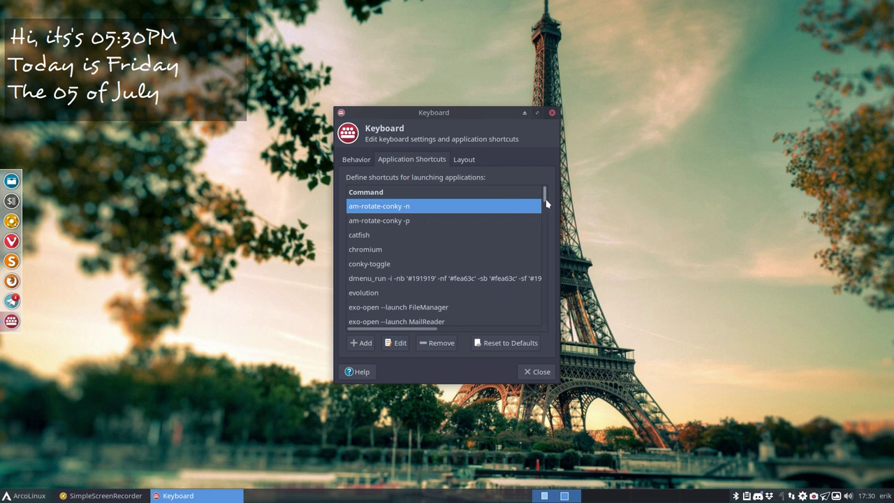
mouse_move(544, 200)
mouse_down()
mouse_move(549, 296)
mouse_move(547, 284)
mouse_up()
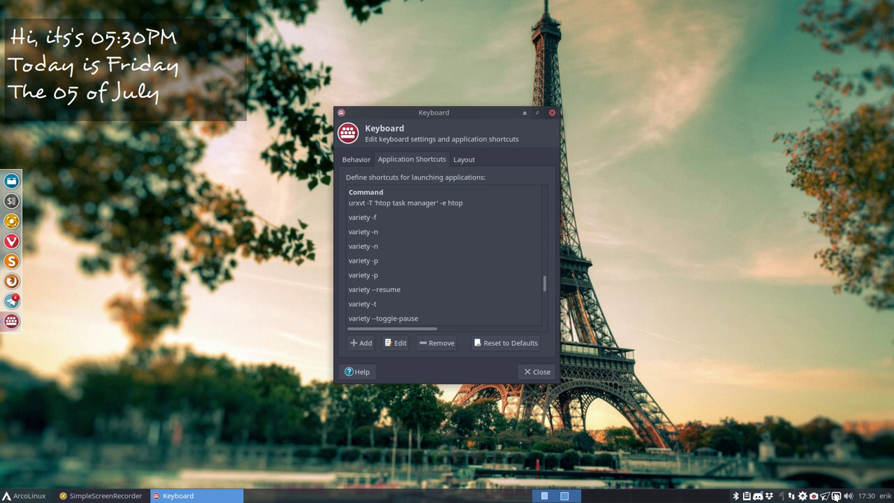
click(375, 232)
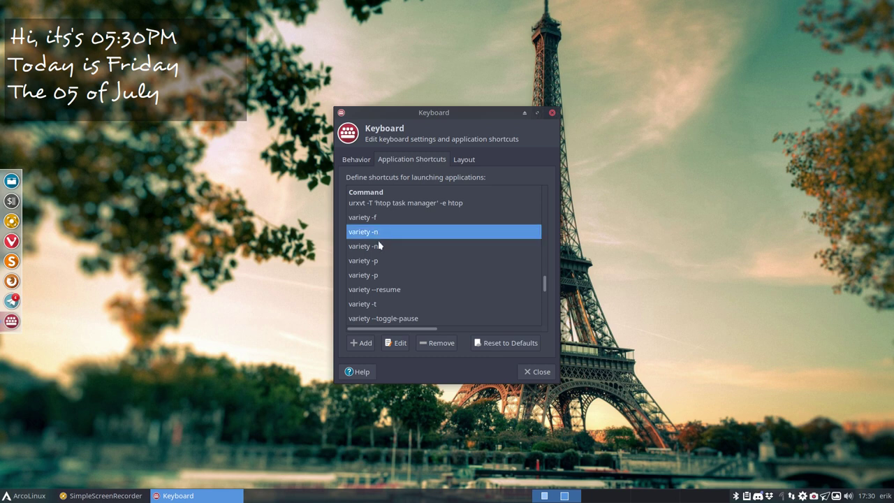
click(383, 263)
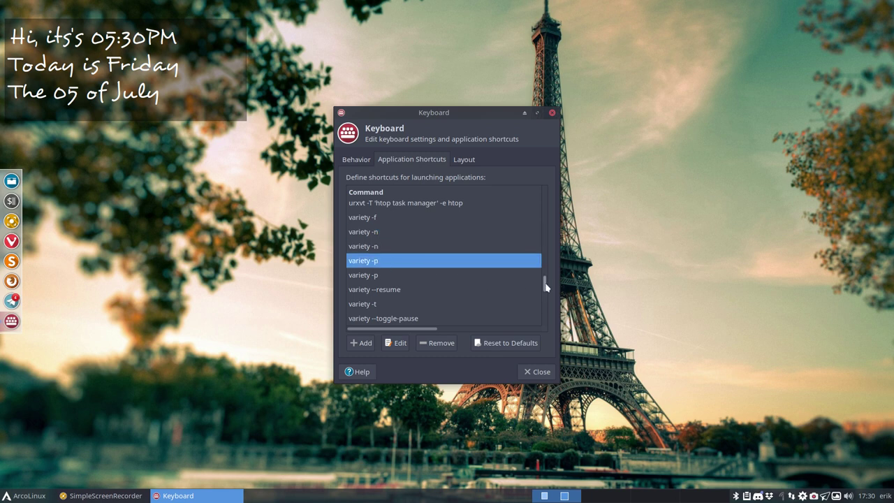
drag(546, 284, 549, 185)
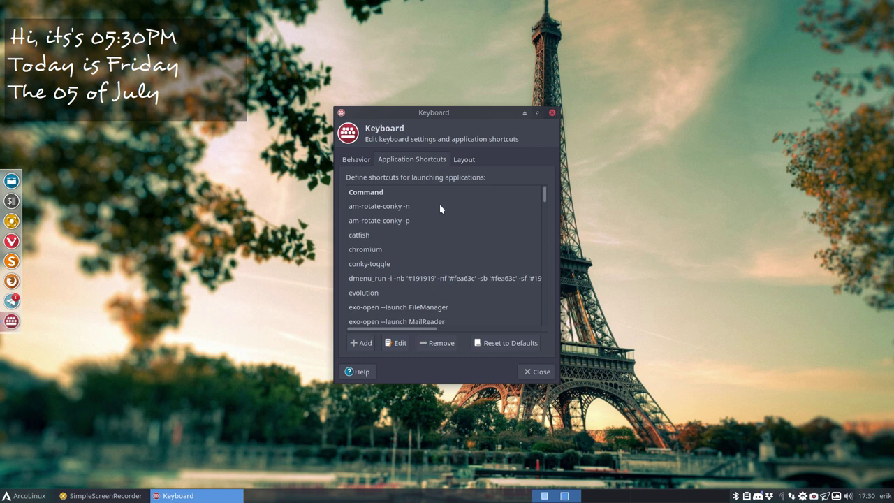
click(551, 113)
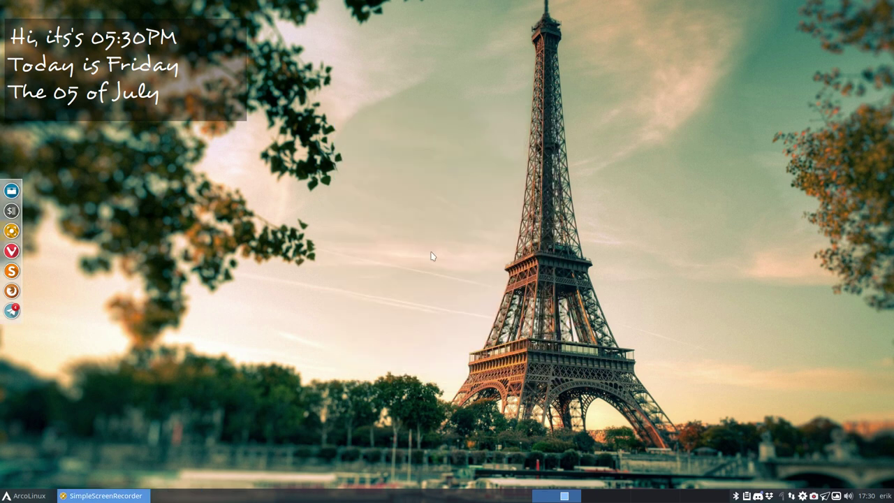
key(ctrl+alt+t)
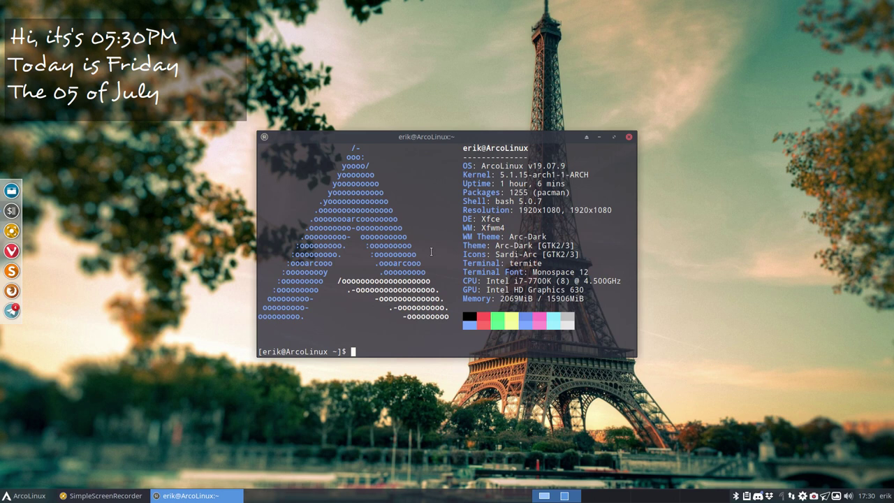
text(which )
text(am-ro)
key(Tab)
key(Return)
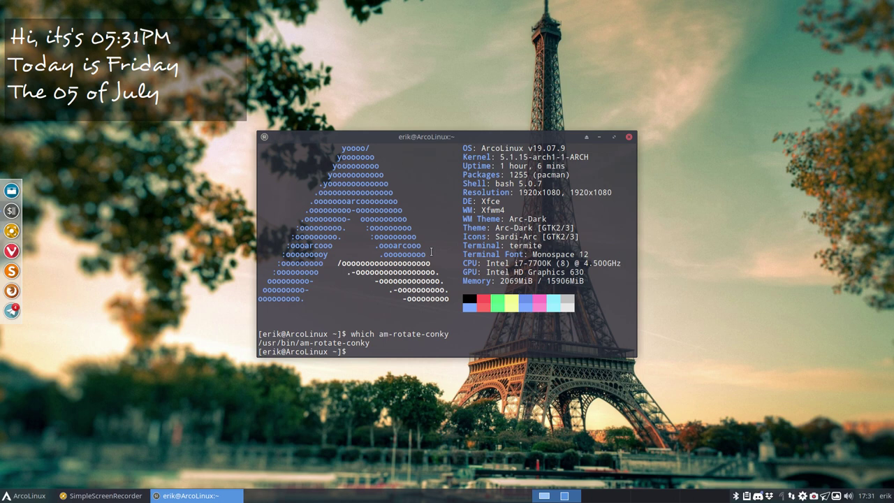
click(628, 137)
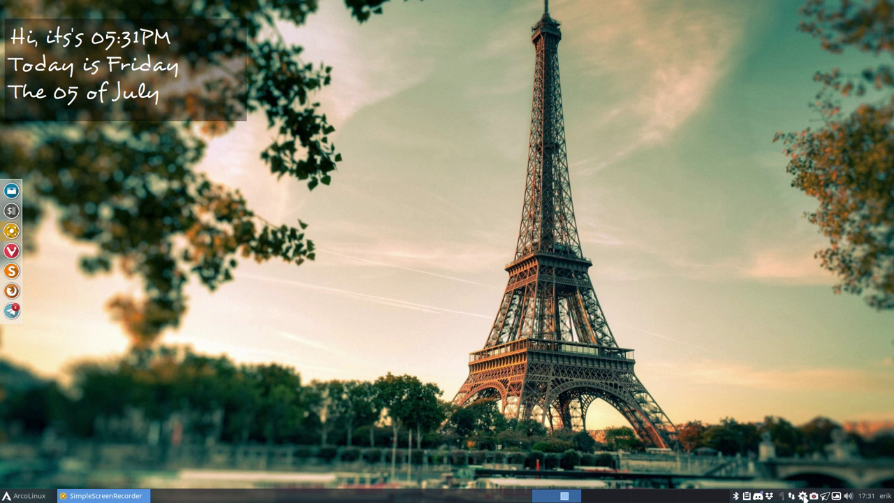
Open Pamac and list the packages from the arcolinux_repo repository
click(803, 496)
click(100, 77)
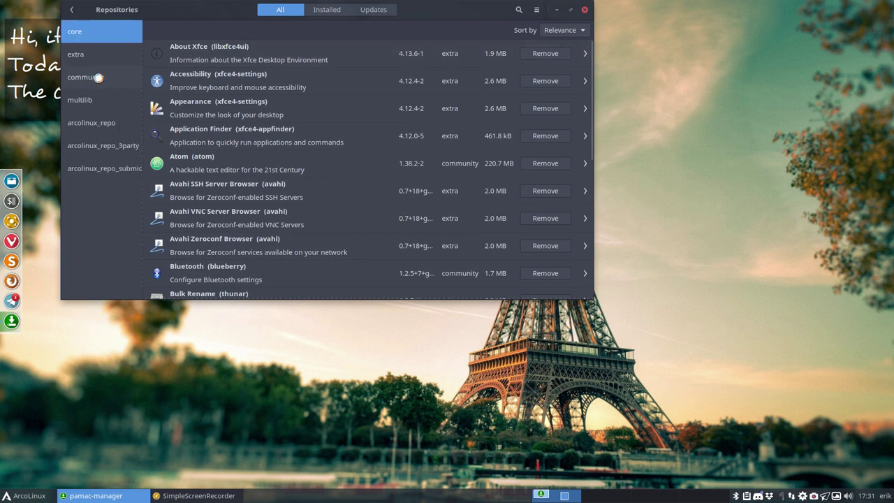
click(105, 124)
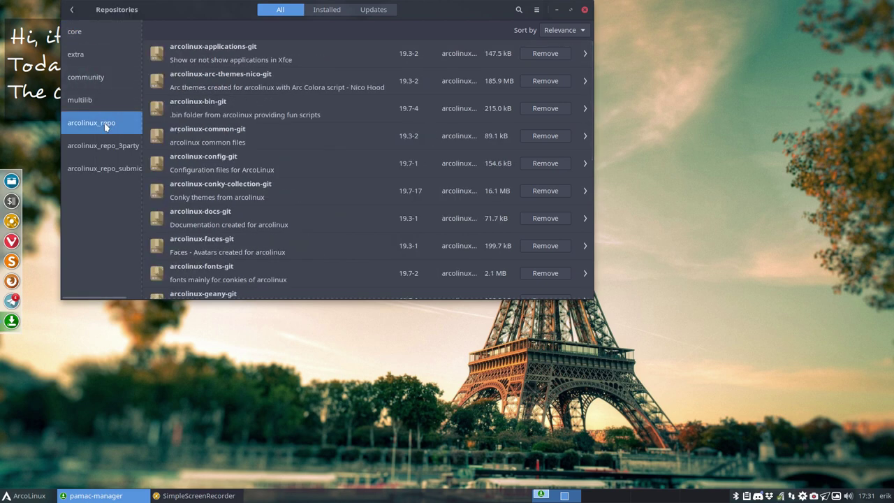
Open the arcolinux-pipemenus-git details page, briefly checking the calendar popup
scroll(246, 232, down, 5)
scroll(246, 239, down, 5)
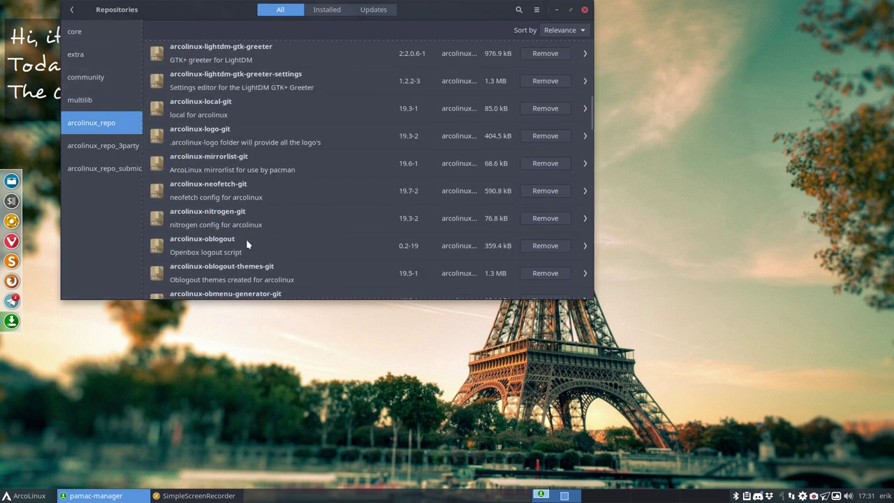
scroll(246, 238, down, 4)
scroll(246, 241, down, 2)
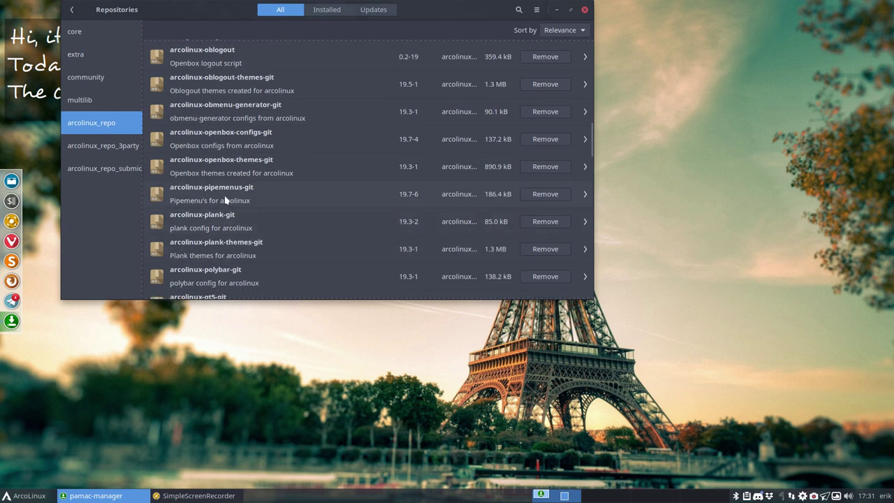
click(189, 194)
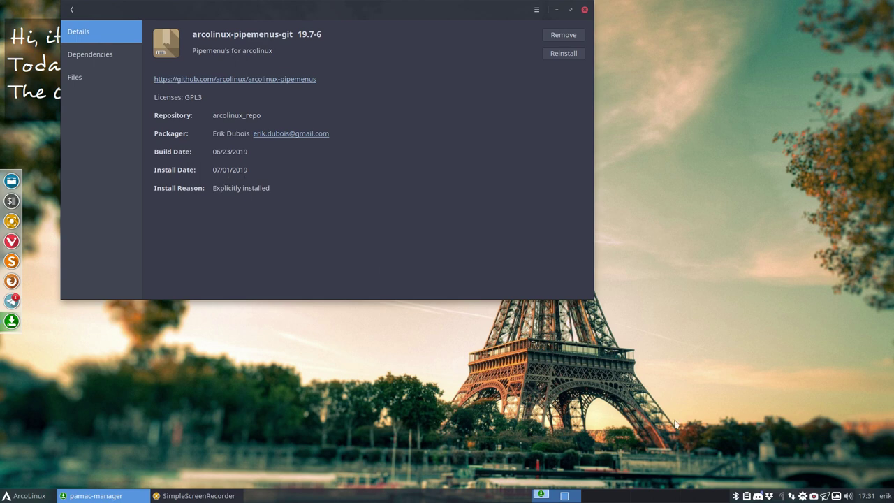
click(867, 496)
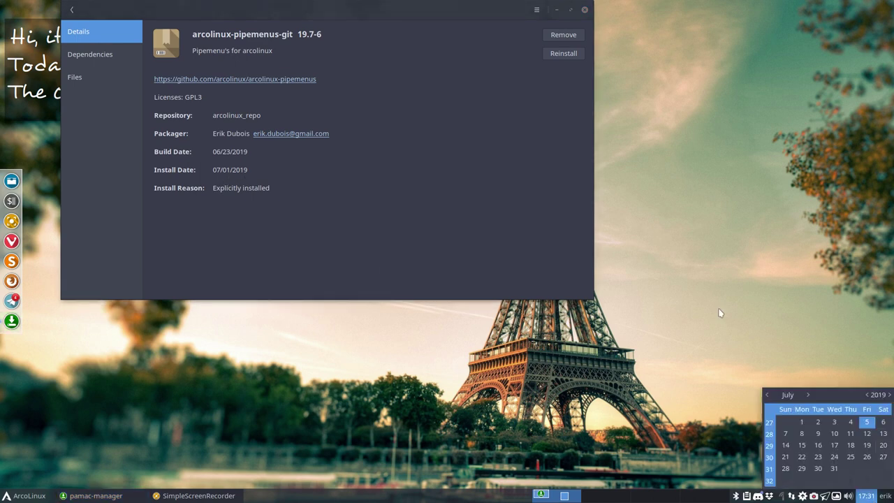
click(698, 307)
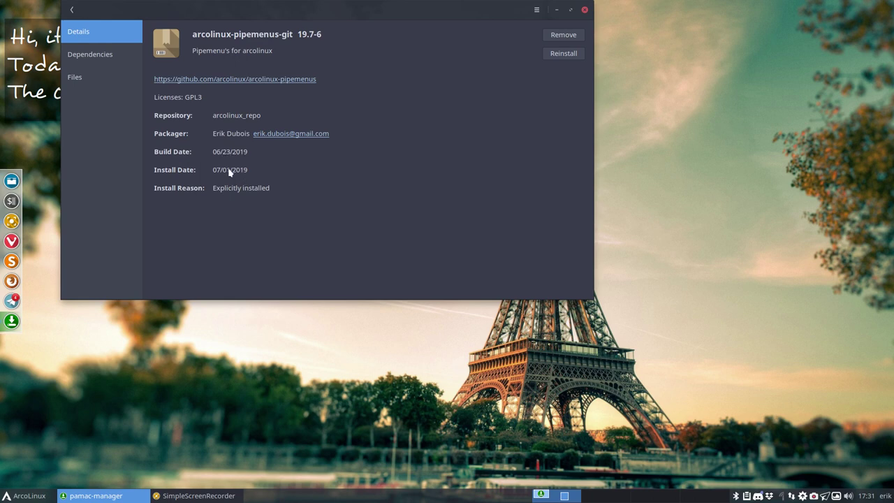
Show the package's file list and select the /usr/bin/am-rotate-conky path
click(91, 78)
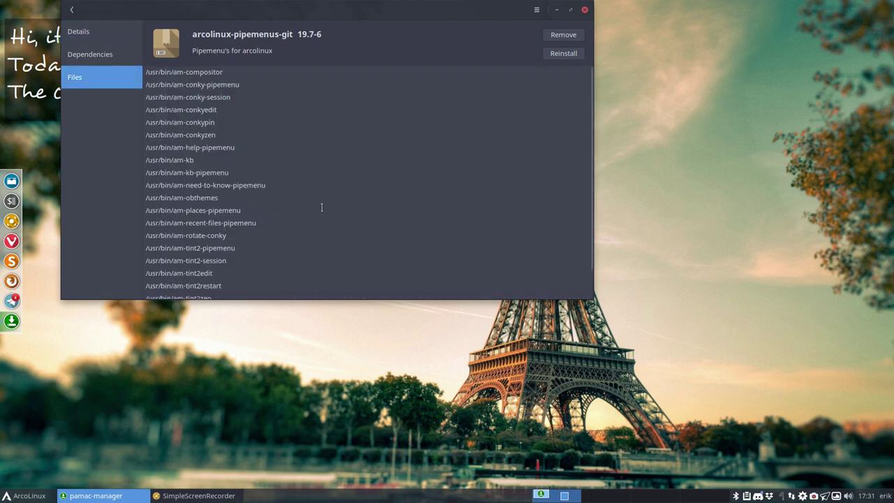
drag(227, 235, 141, 234)
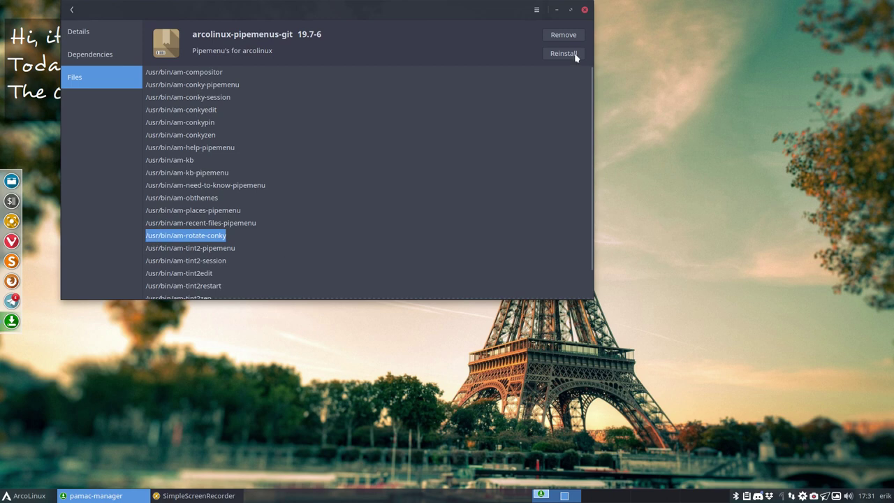
Close Pamac, navigate Thunar to /usr/bin, and type-ahead toward am-rotate-conky
click(585, 10)
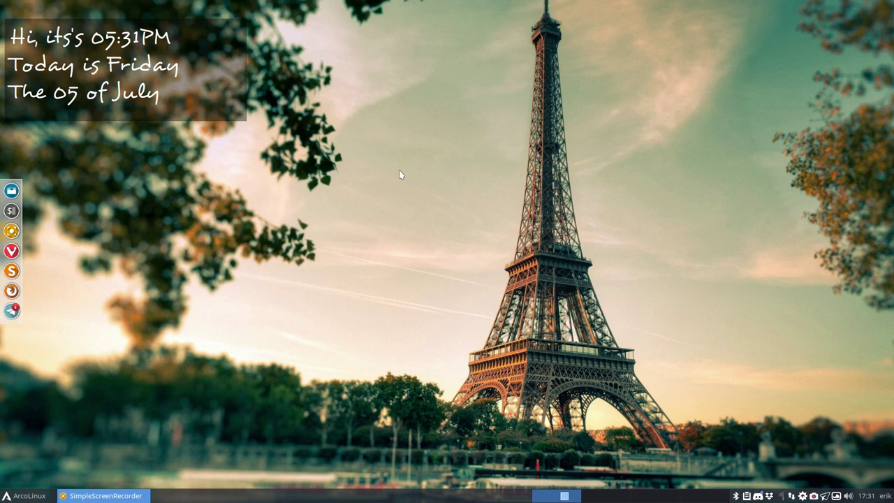
click(15, 192)
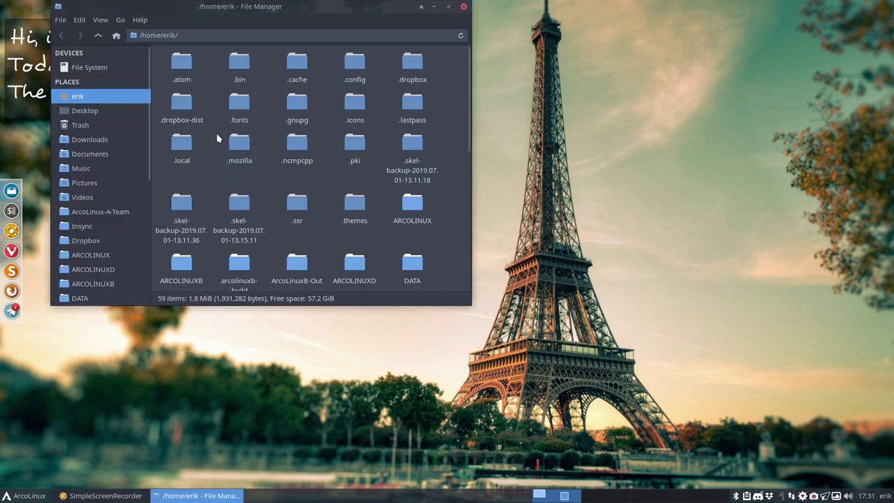
click(97, 69)
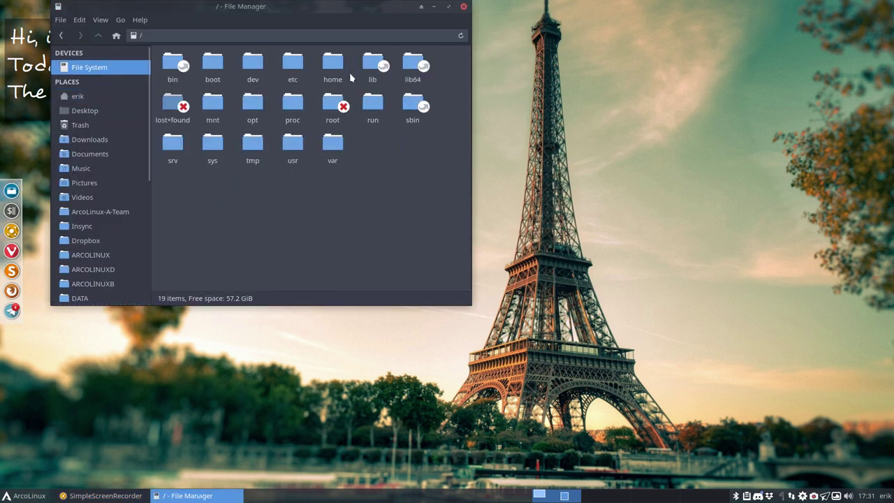
double_click(288, 144)
text(b)
key(Return)
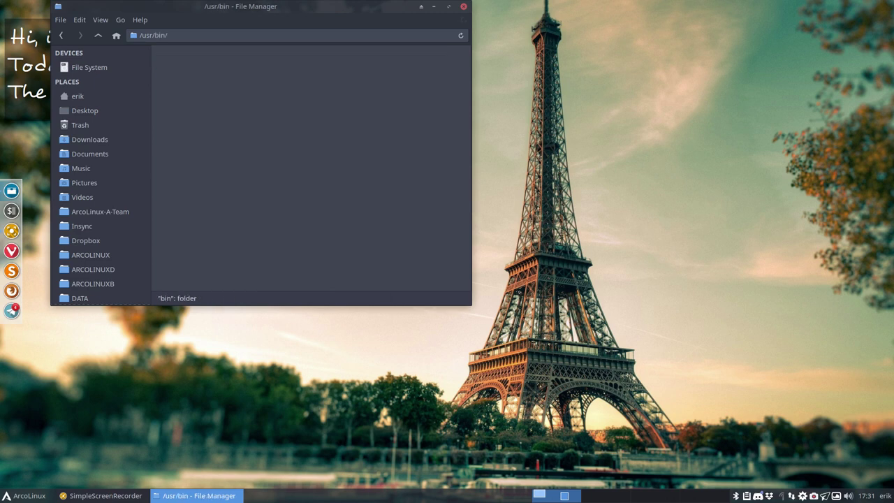
text(ram)
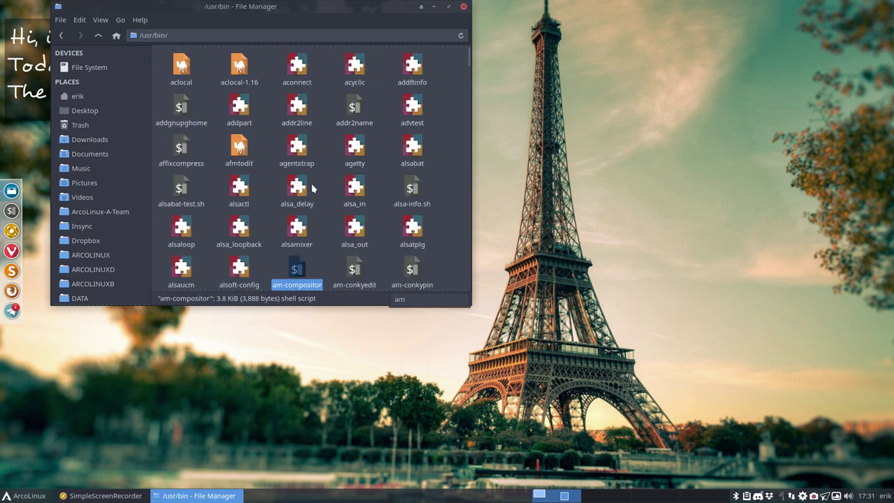
text(-ro)
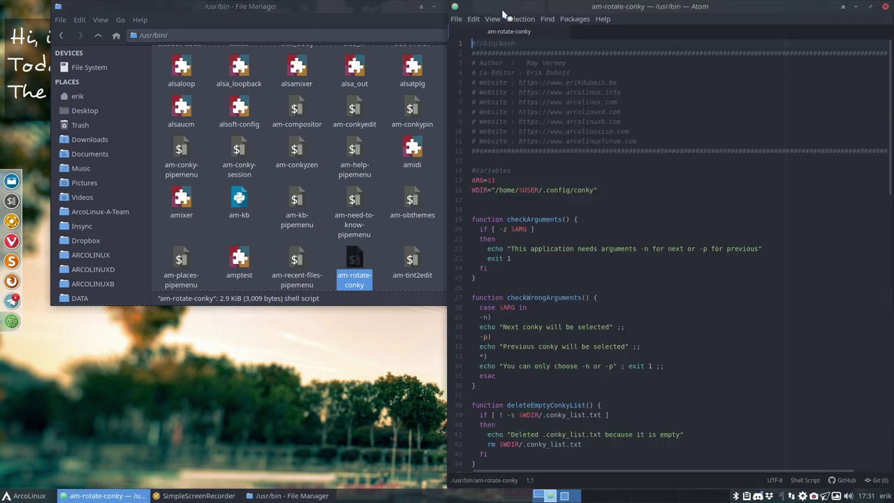
Maximize Atom and look over the am-rotate-conky script header
double_click(681, 11)
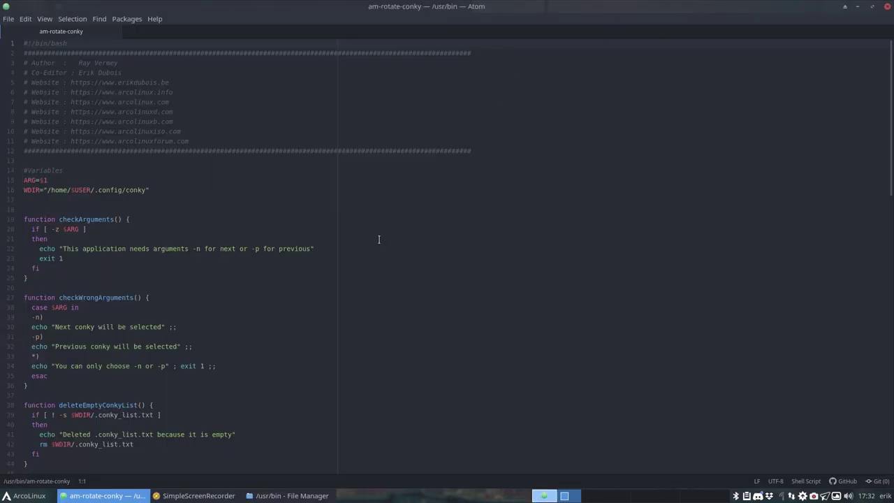
scroll(410, 278, down, 10)
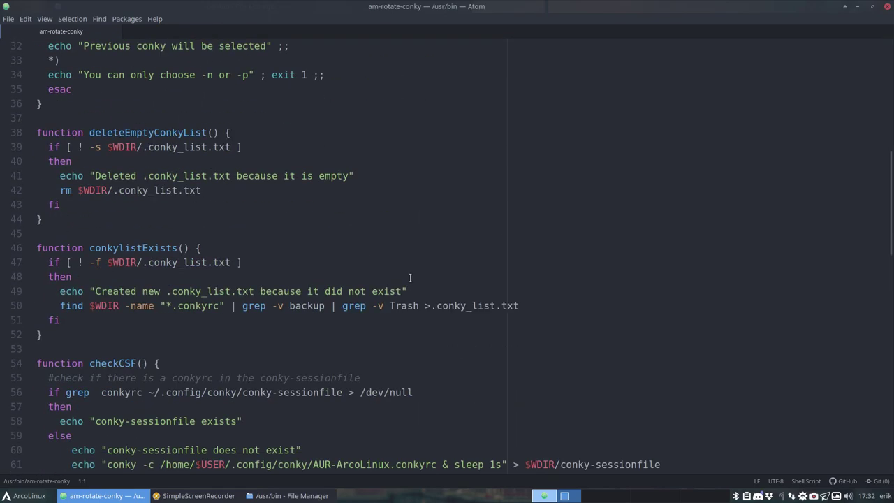
scroll(410, 278, up, 10)
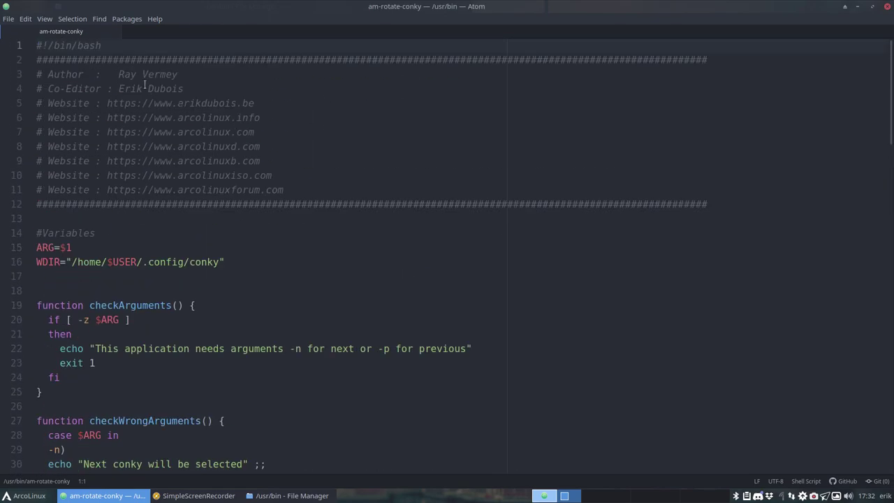
double_click(133, 74)
click(306, 308)
Scroll through the checkNewConkies and rotateConkies functions of the script
scroll(306, 308, down, 5)
scroll(306, 308, down, 5)
scroll(307, 308, down, 5)
scroll(306, 308, down, 5)
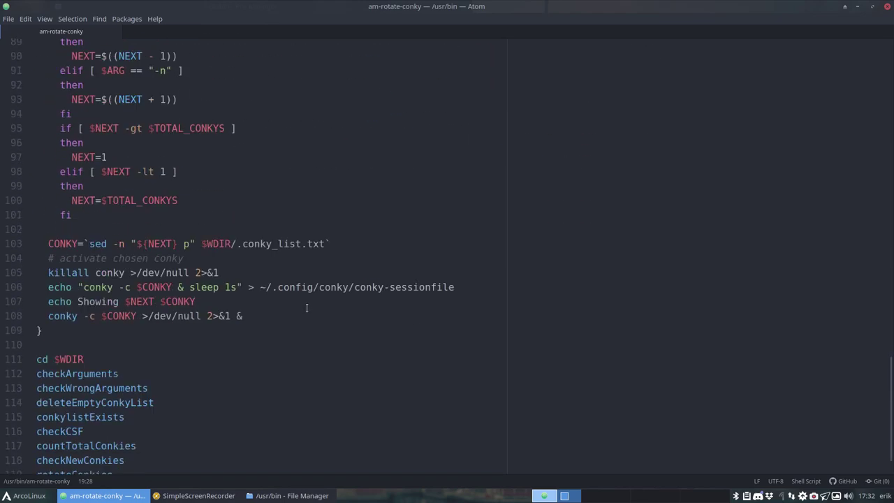
scroll(307, 308, down, 1)
scroll(306, 308, up, 2)
scroll(306, 308, up, 3)
scroll(307, 308, up, 2)
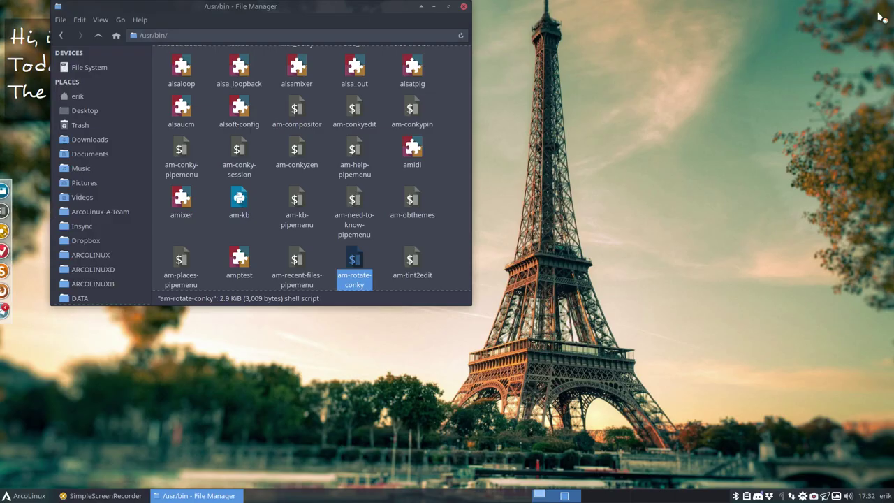
Close Atom, browse maximized Thunar to ~/.config/conky, and open .conky_list.txt
click(887, 7)
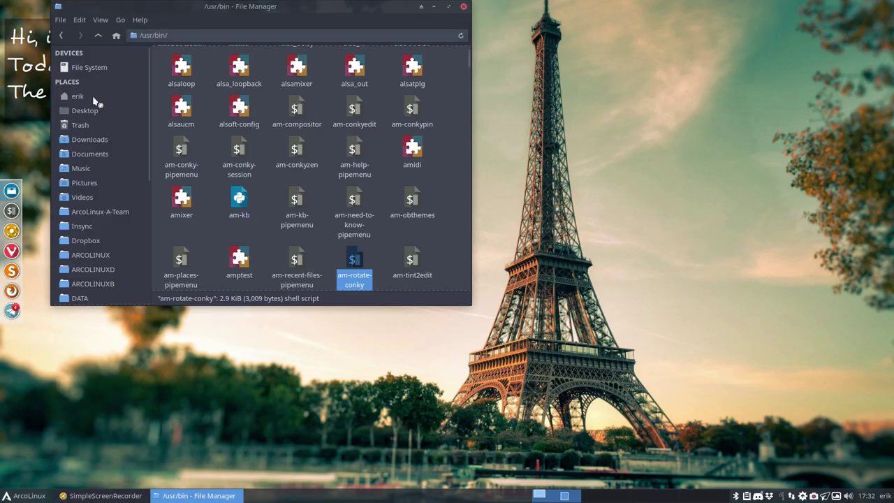
click(78, 96)
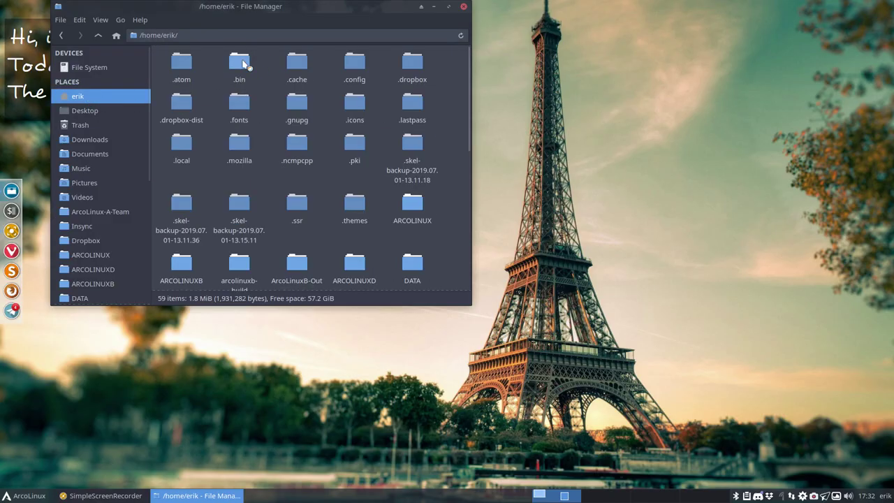
double_click(363, 66)
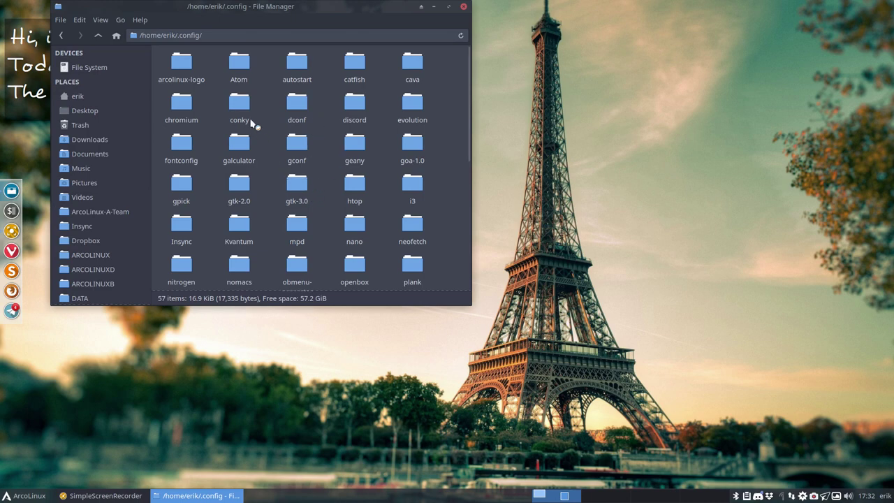
double_click(240, 104)
double_click(304, 13)
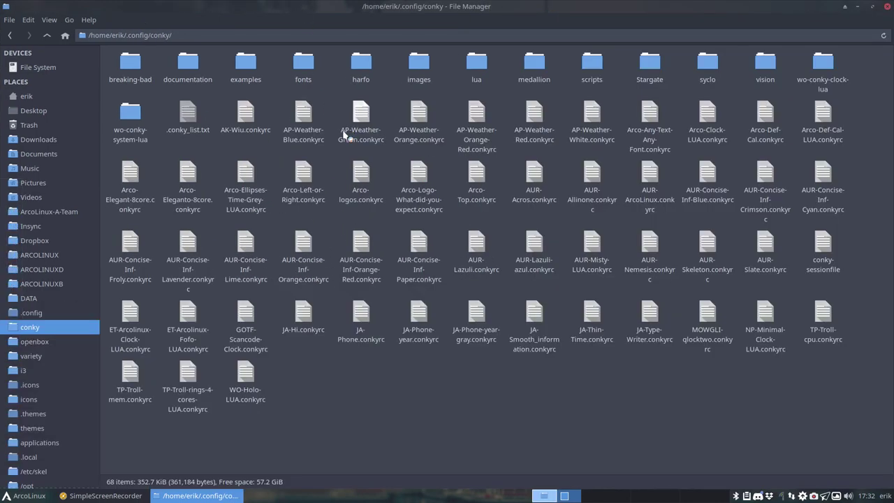
click(189, 113)
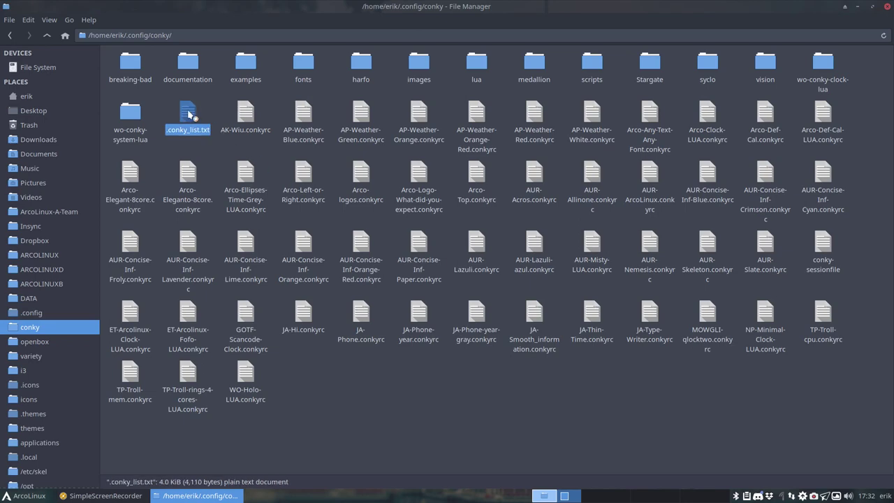
double_click(188, 114)
Review the 75 conkyrc paths in .conky_list.txt, then close the file and Sublime Text
scroll(238, 170, down, 20)
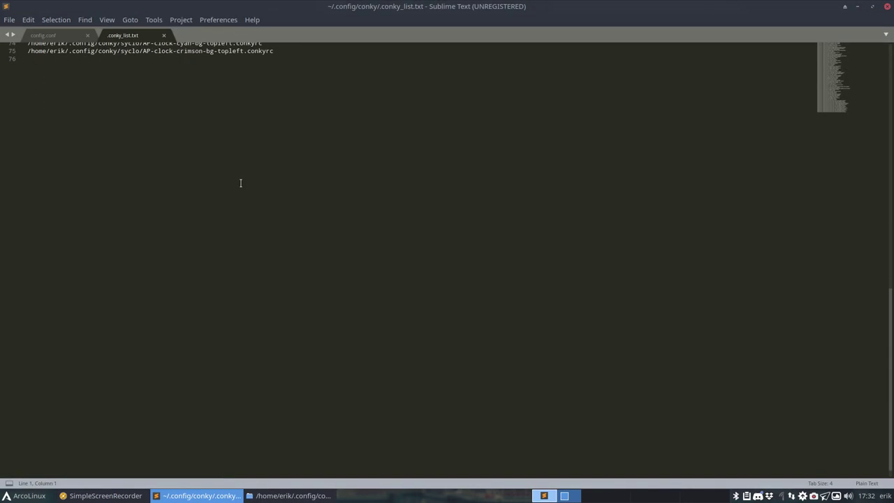
scroll(241, 182, up, 3)
scroll(240, 183, up, 1)
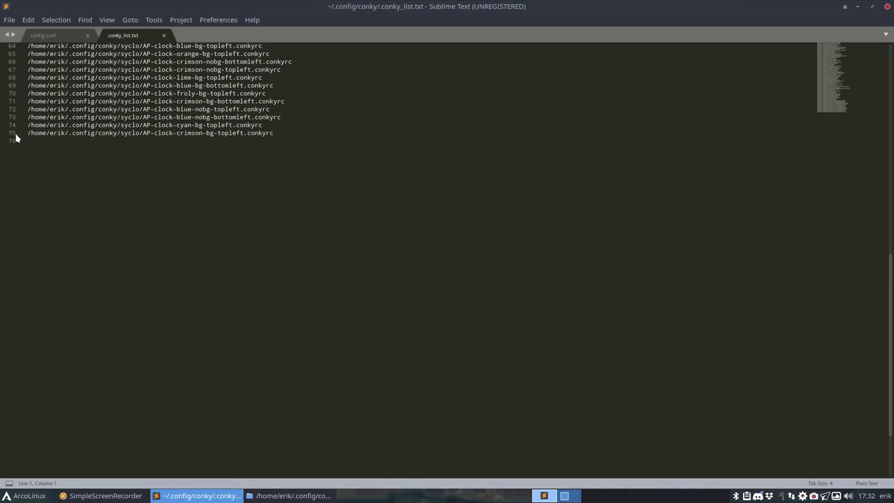
scroll(376, 212, up, 14)
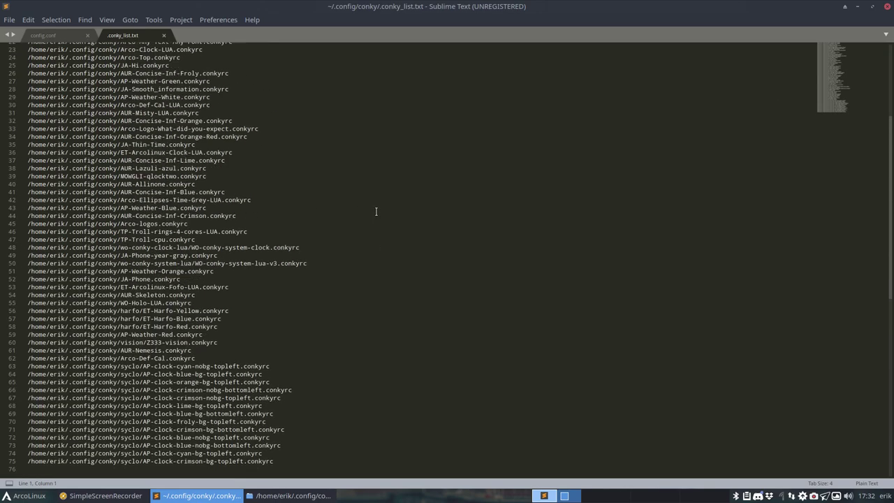
scroll(376, 211, up, 7)
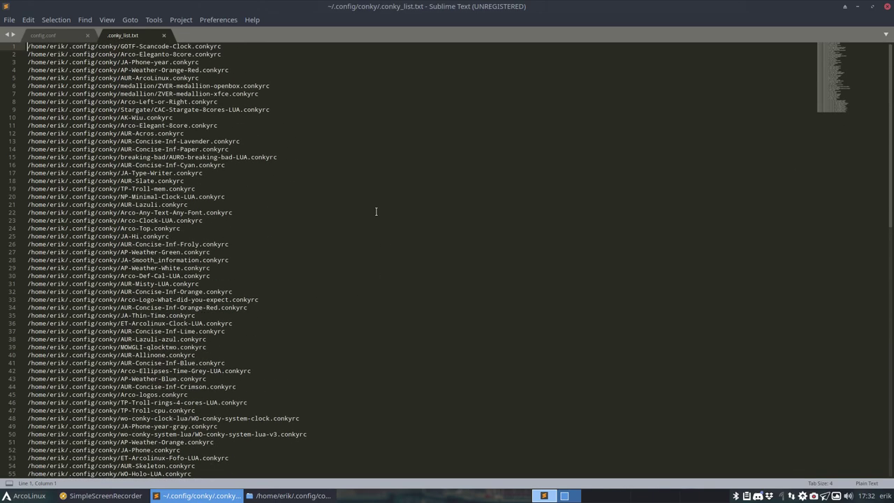
click(164, 36)
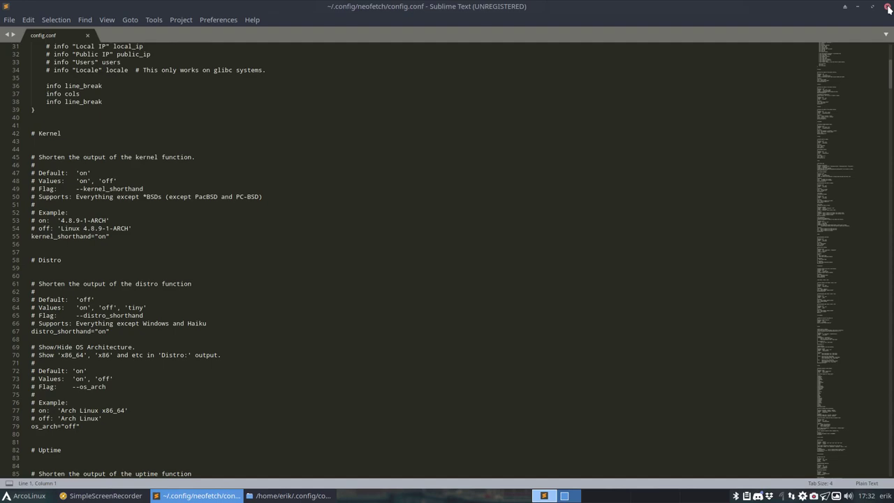
click(888, 7)
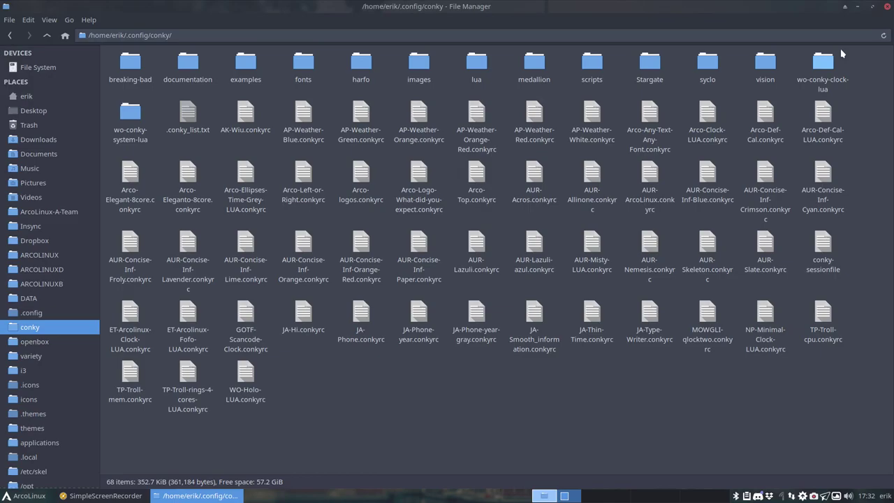
Close Thunar and click the bare desktop
click(887, 9)
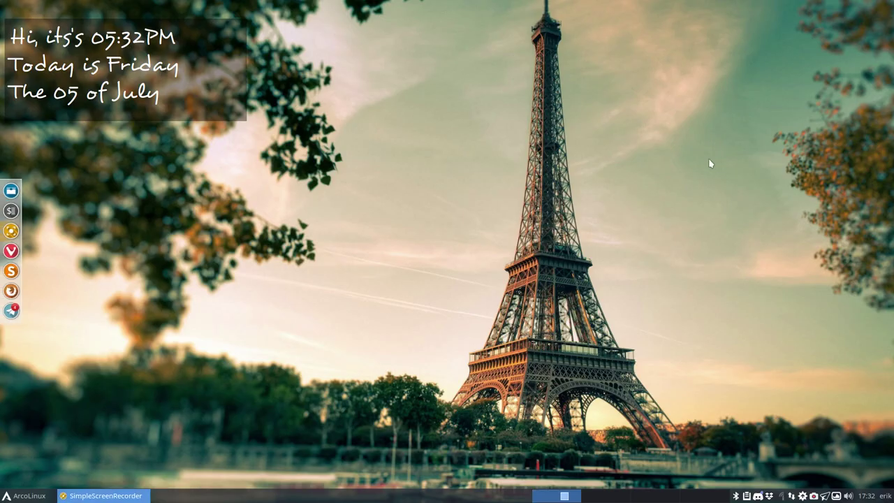
click(452, 232)
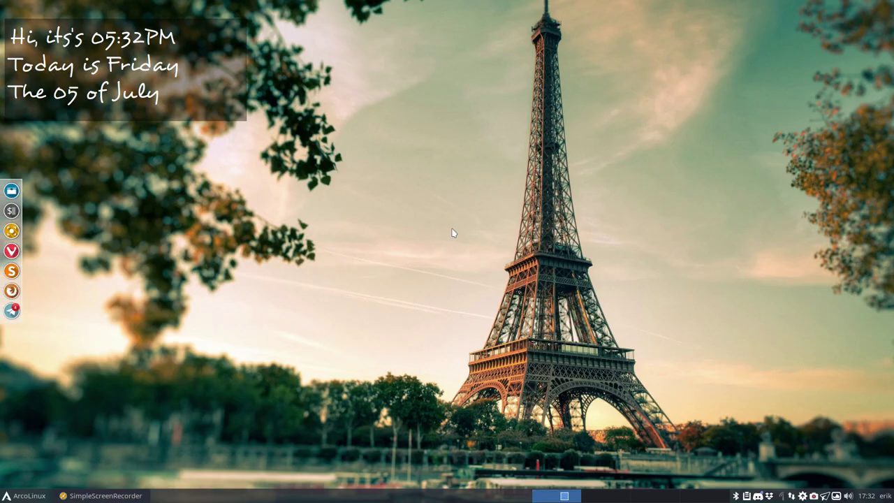